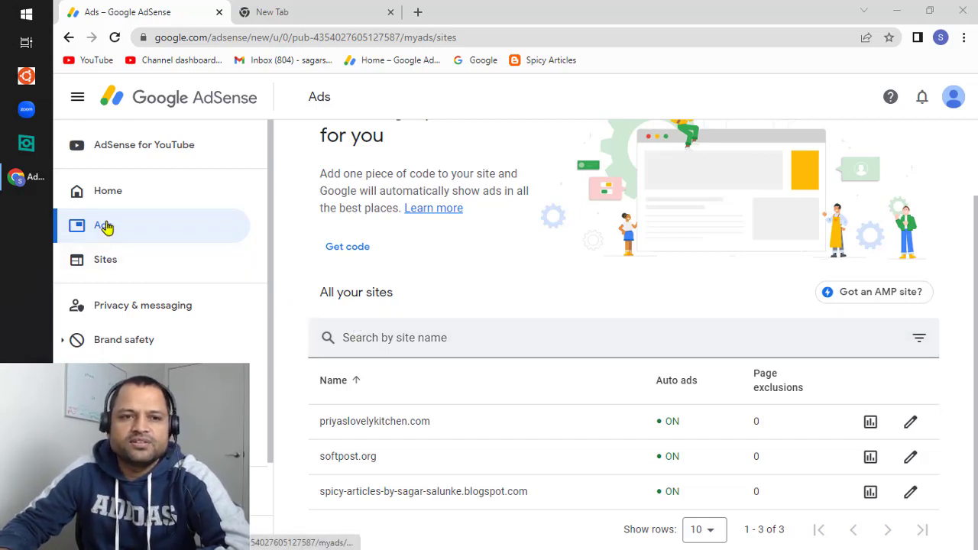
# - Open the softpost.org ad settings preview and review its mobile layout with 4 in-page ads
pyautogui.scroll(2, 504, 298)
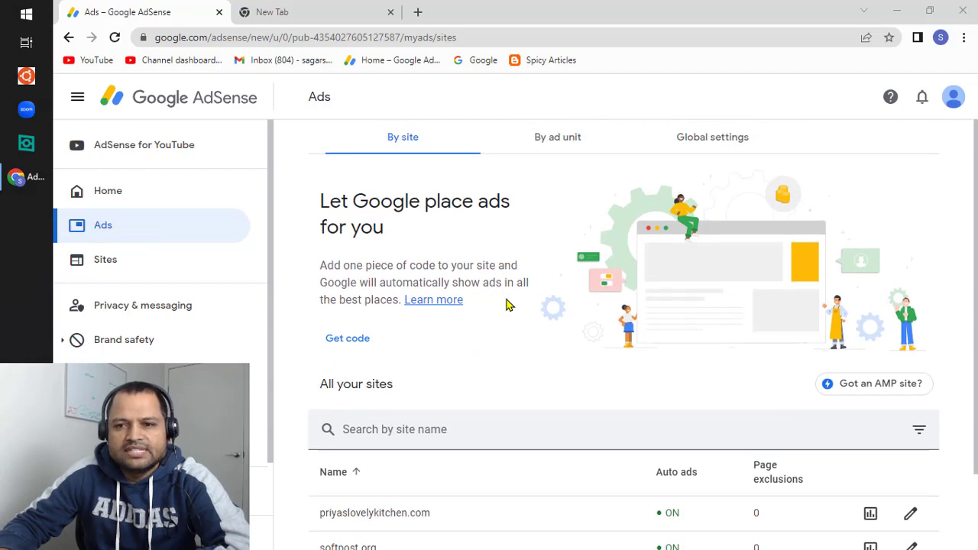
pyautogui.scroll(-1, 508, 305)
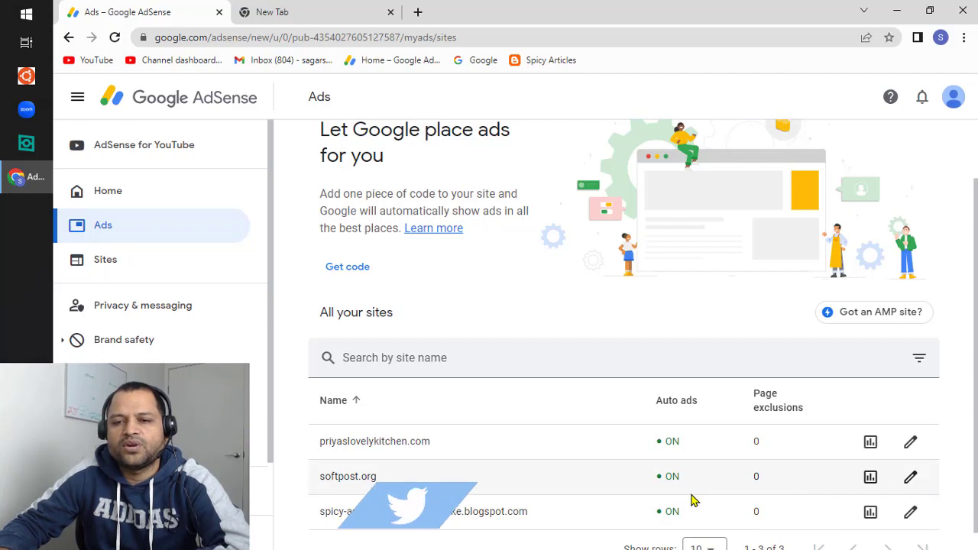
pyautogui.click(914, 479)
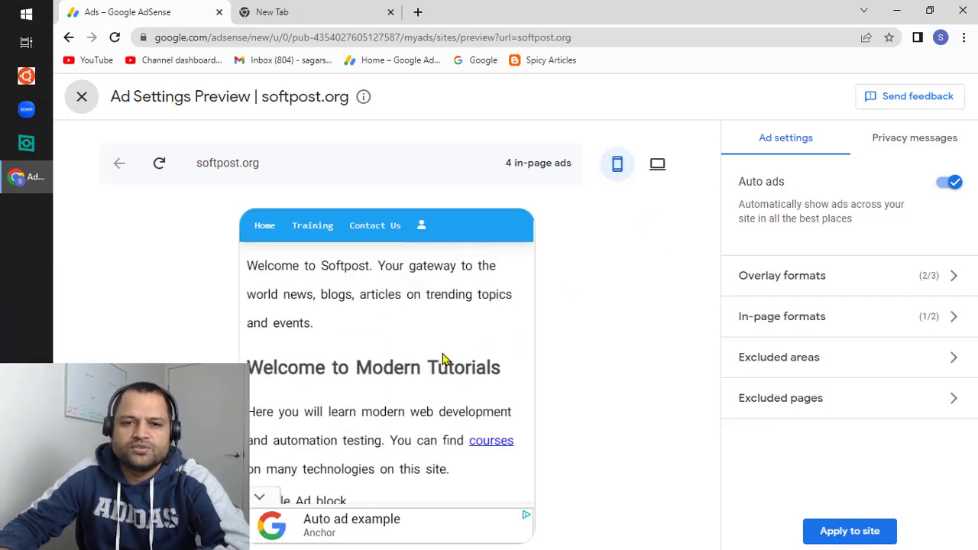
pyautogui.scroll(-5, 425, 365)
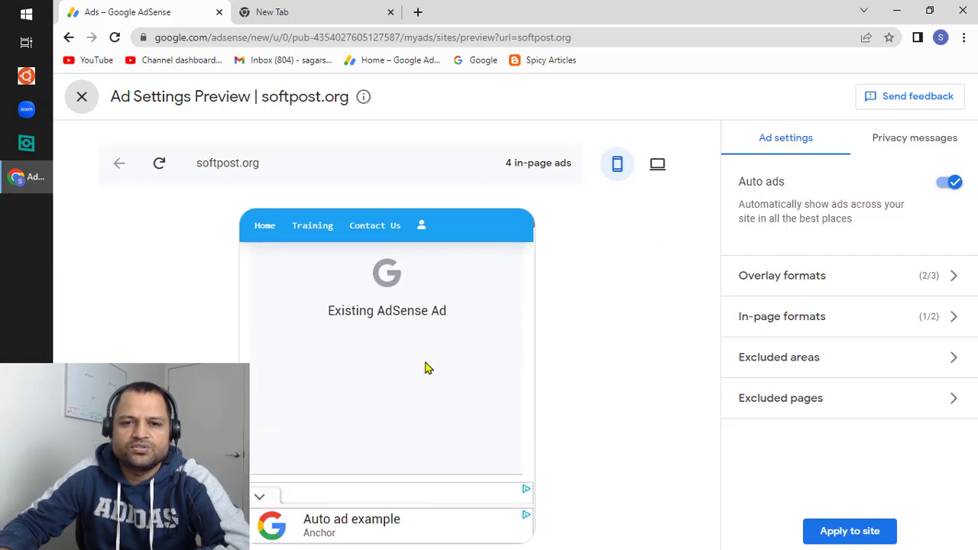
pyautogui.scroll(-3, 426, 369)
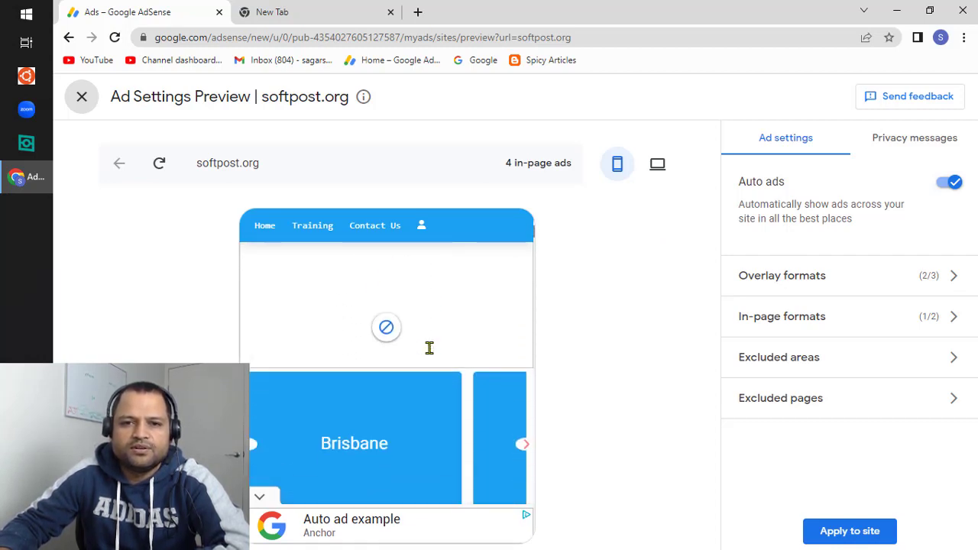
pyautogui.scroll(-5, 429, 348)
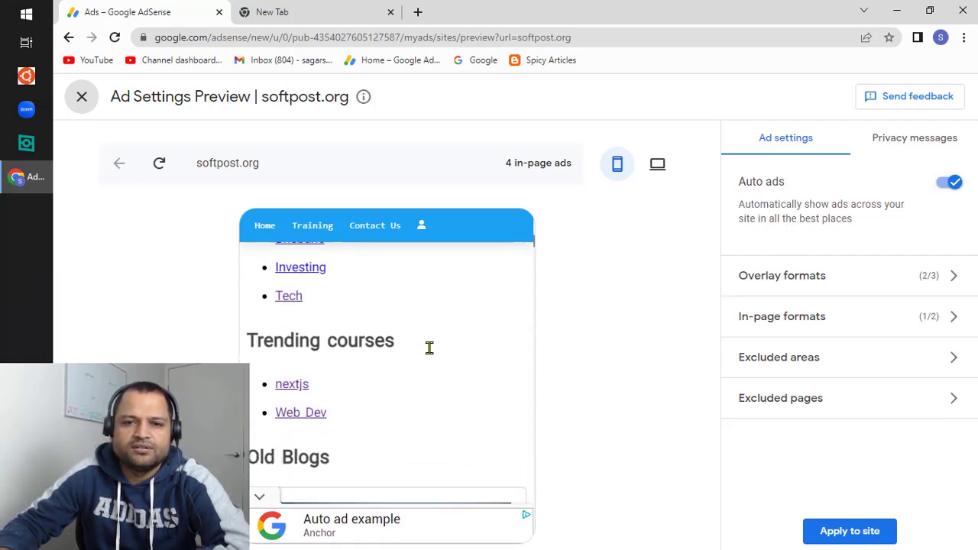
pyautogui.scroll(8, 430, 347)
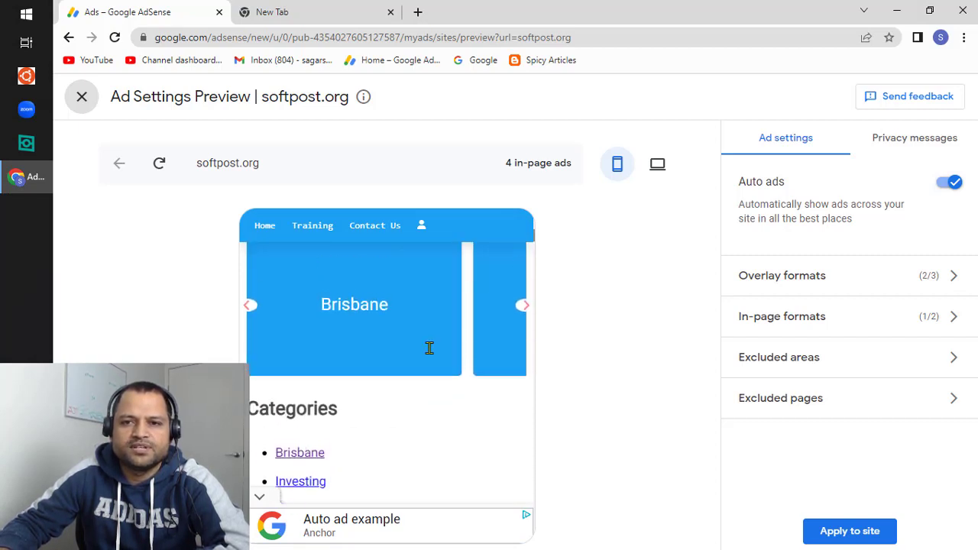
pyautogui.scroll(4, 430, 348)
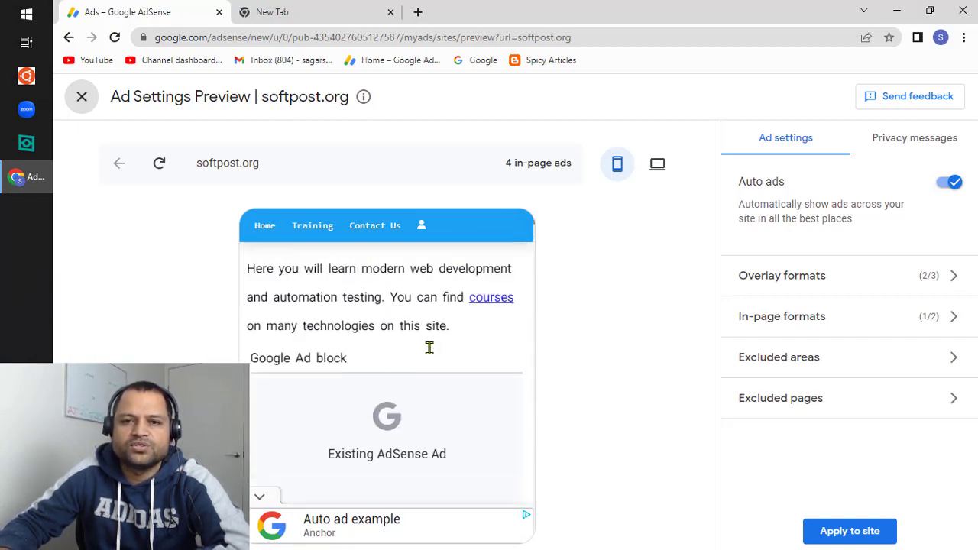
pyautogui.scroll(2, 430, 348)
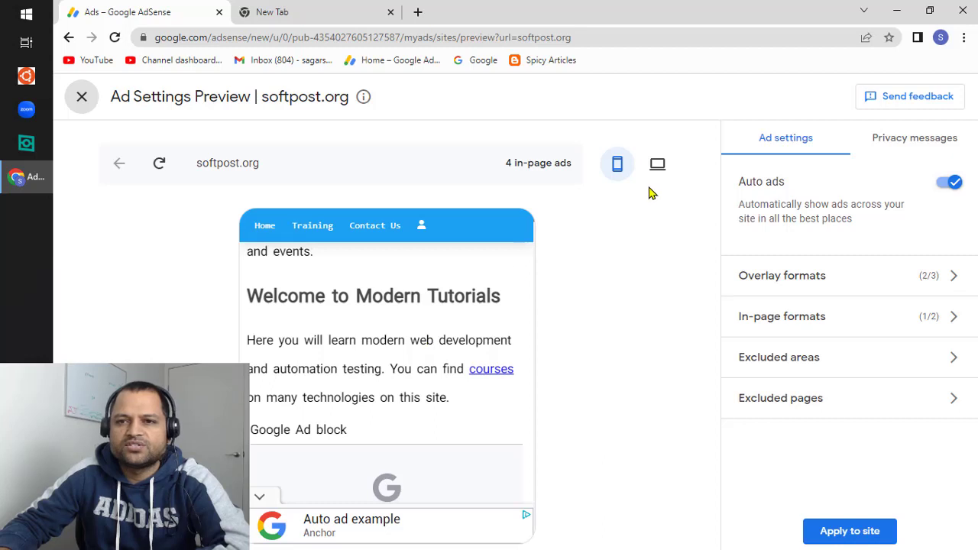
# - Switch the softpost.org preview to desktop view and look through its 5 in-page ads
pyautogui.click(657, 165)
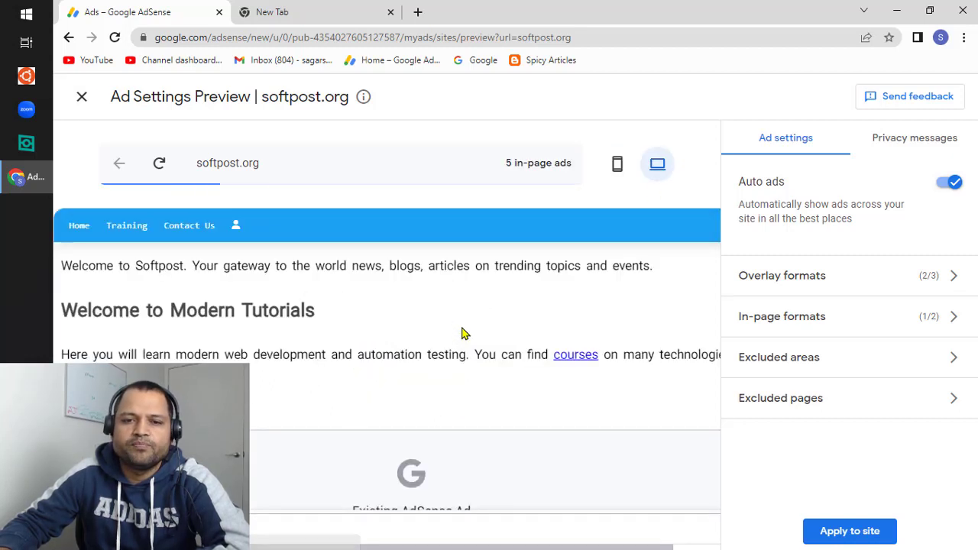
pyautogui.scroll(-3, 464, 334)
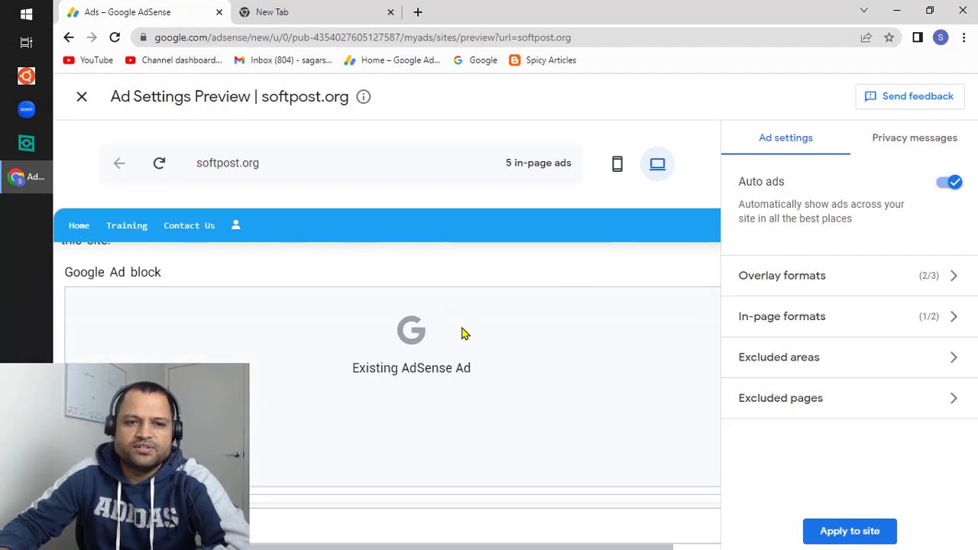
pyautogui.scroll(-5, 464, 334)
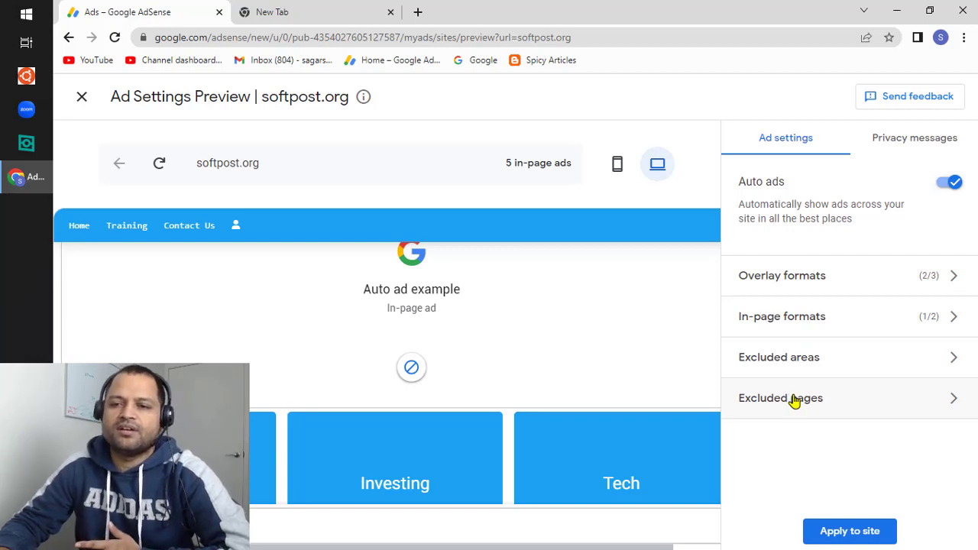
pyautogui.click(828, 283)
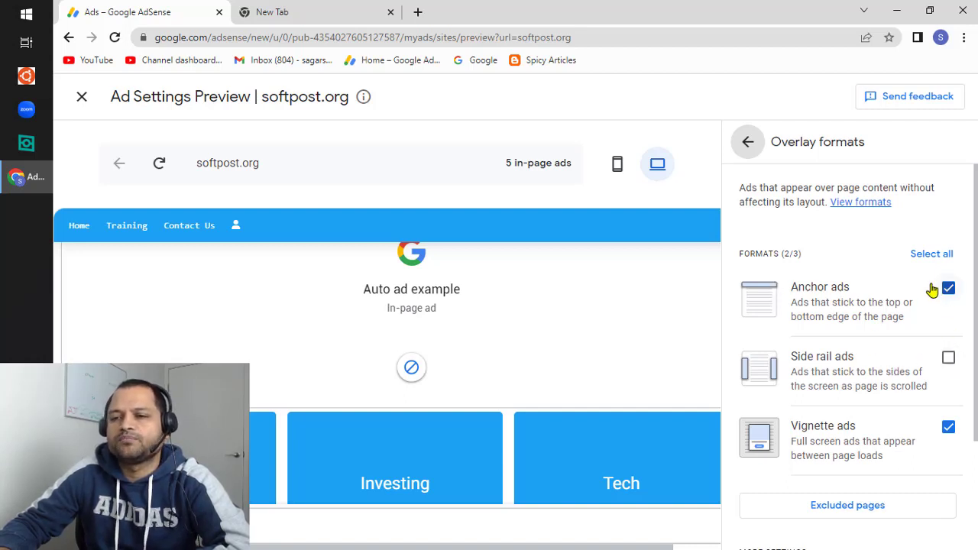
pyautogui.click(748, 145)
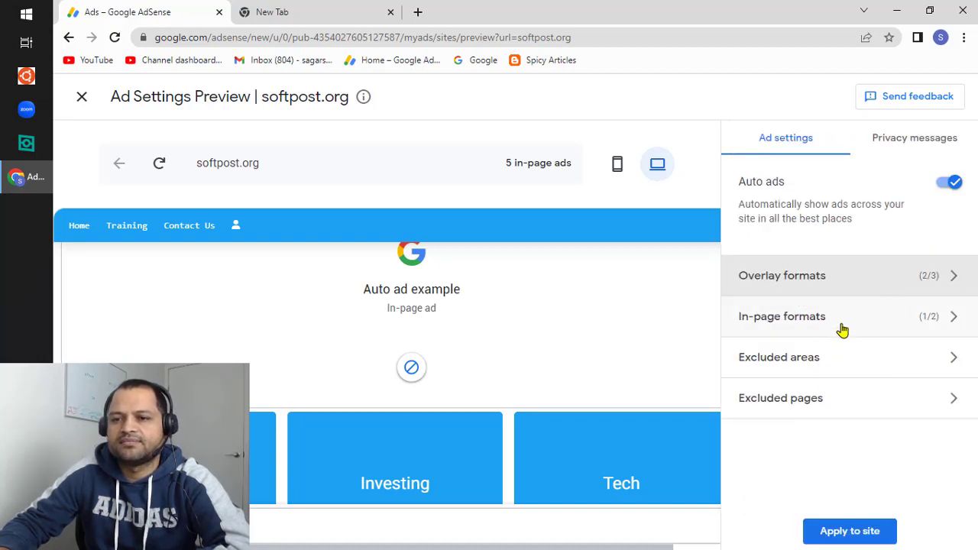
pyautogui.click(808, 413)
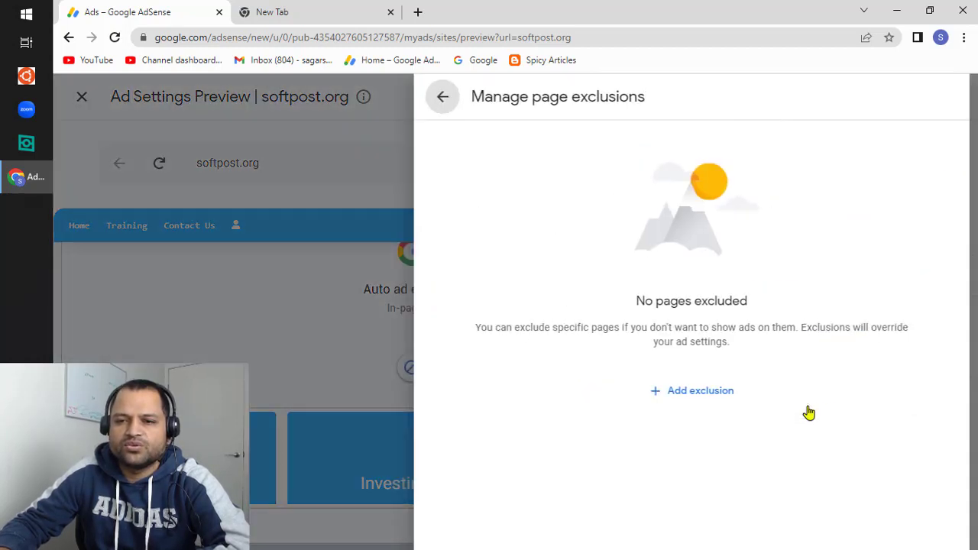
pyautogui.click(451, 98)
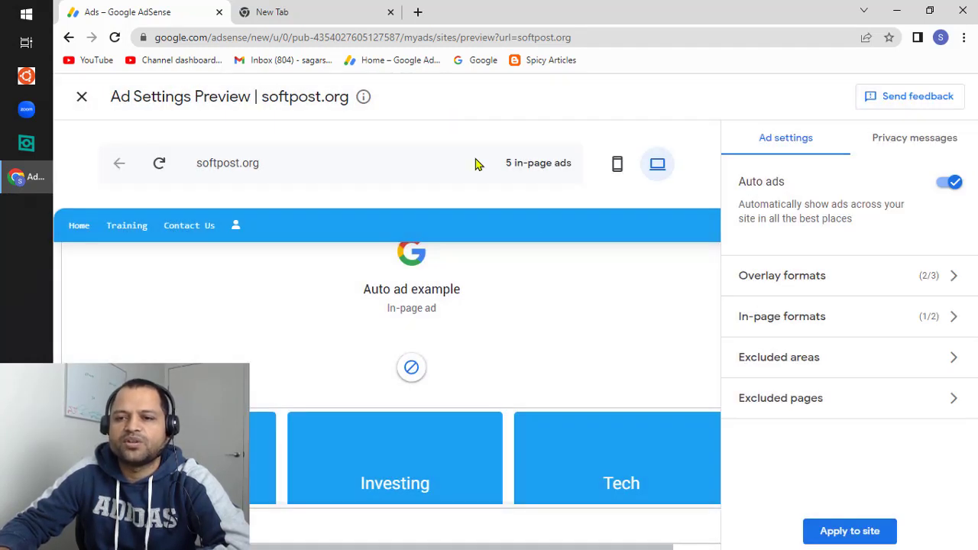
# - Exclude the blue ad strip as Area 3, alongside Area 2, leaving 6 in-page ads
pyautogui.click(807, 360)
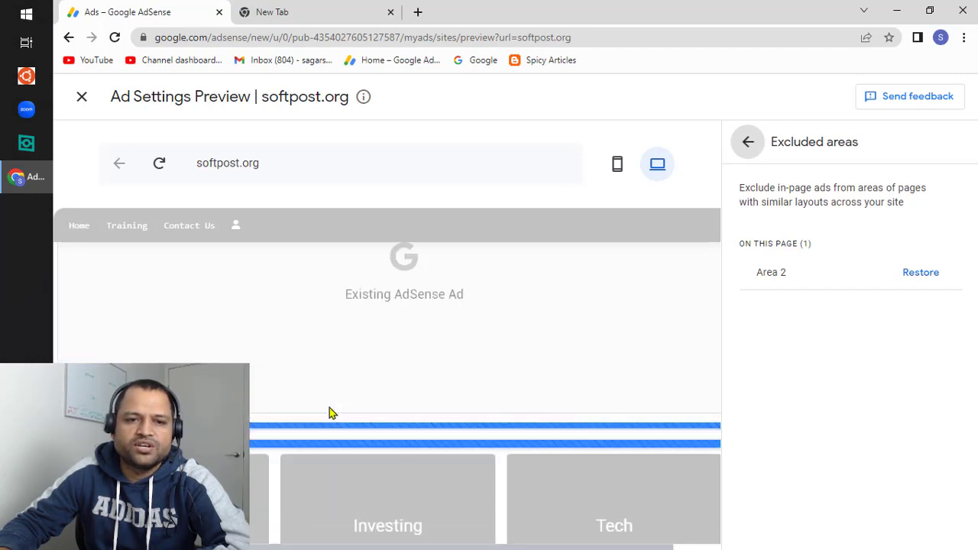
pyautogui.scroll(-2, 329, 412)
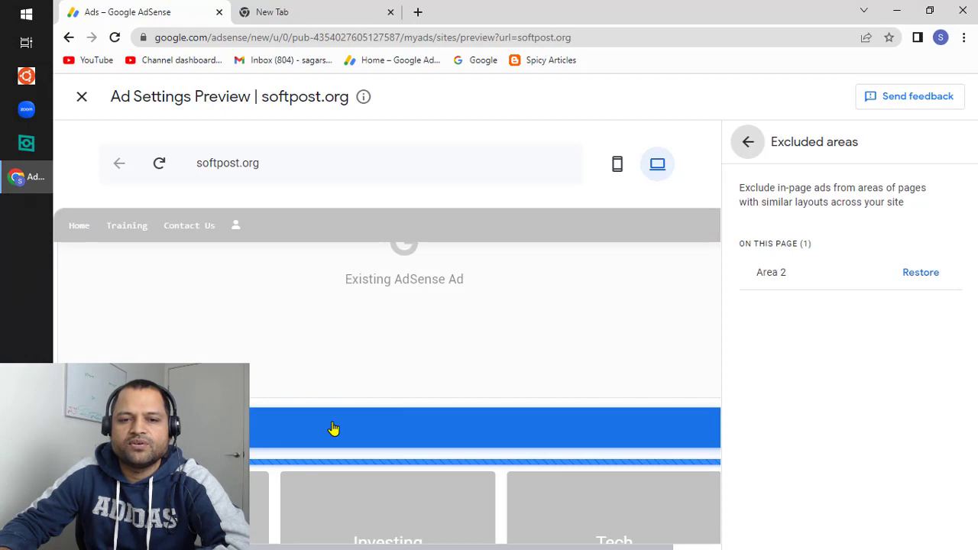
pyautogui.click(334, 430)
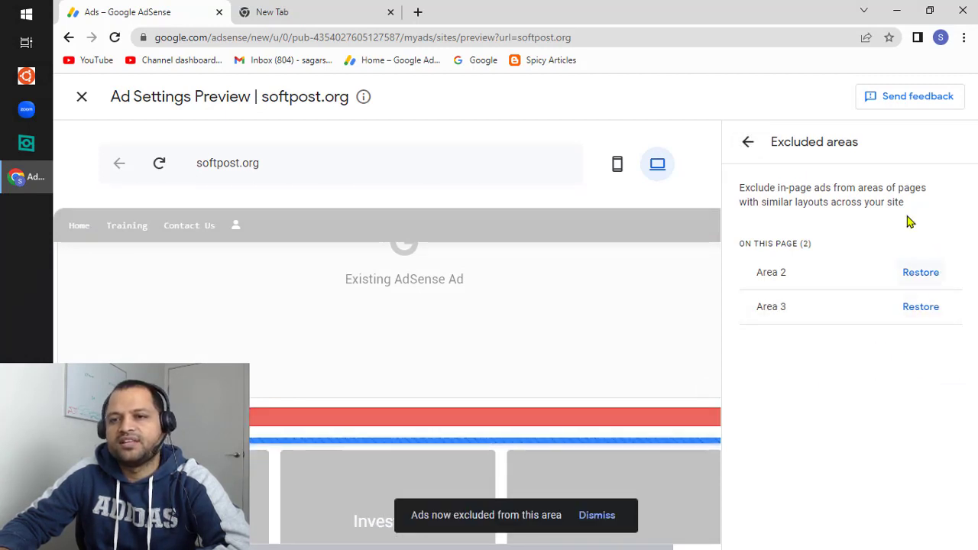
pyautogui.click(748, 143)
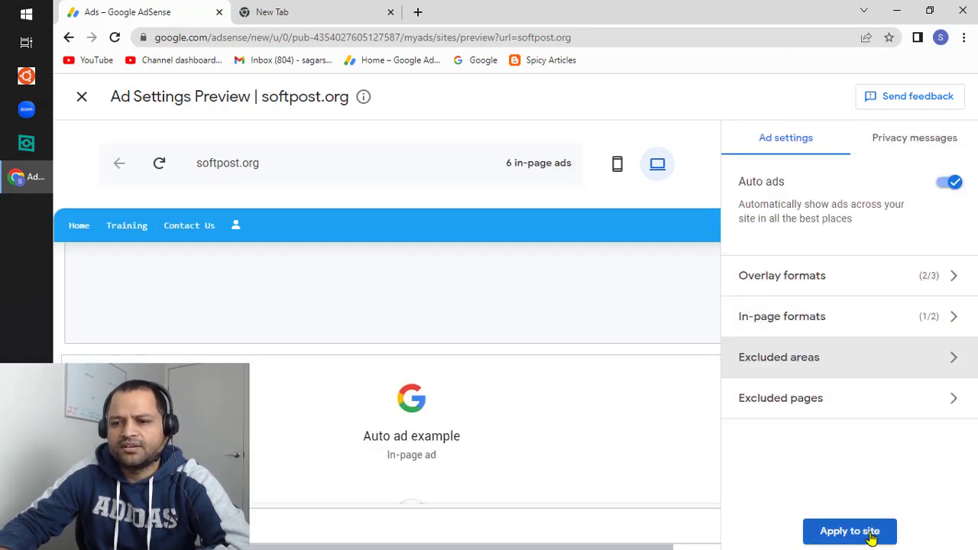
# - Apply the softpost.org ad settings now, then close the preview back to the Ads page
pyautogui.click(871, 537)
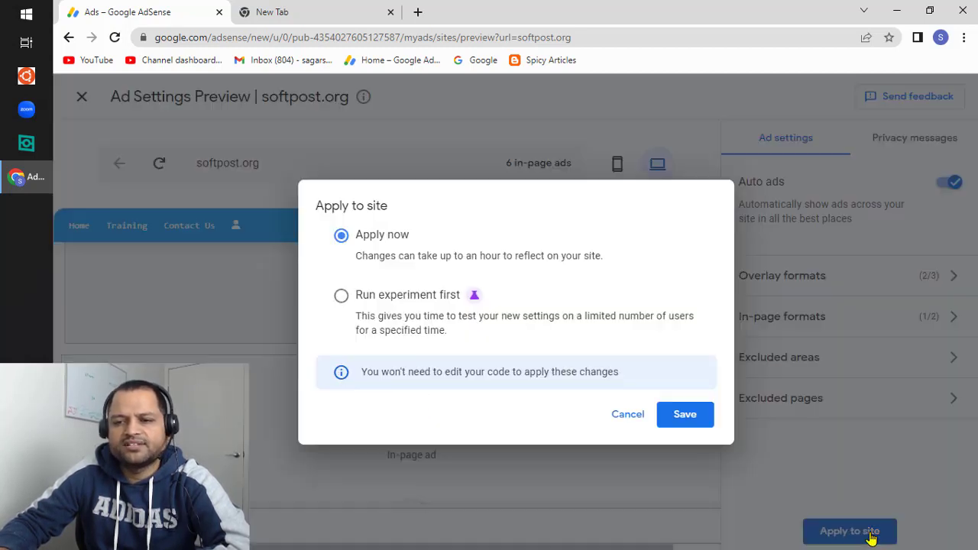
pyautogui.click(687, 419)
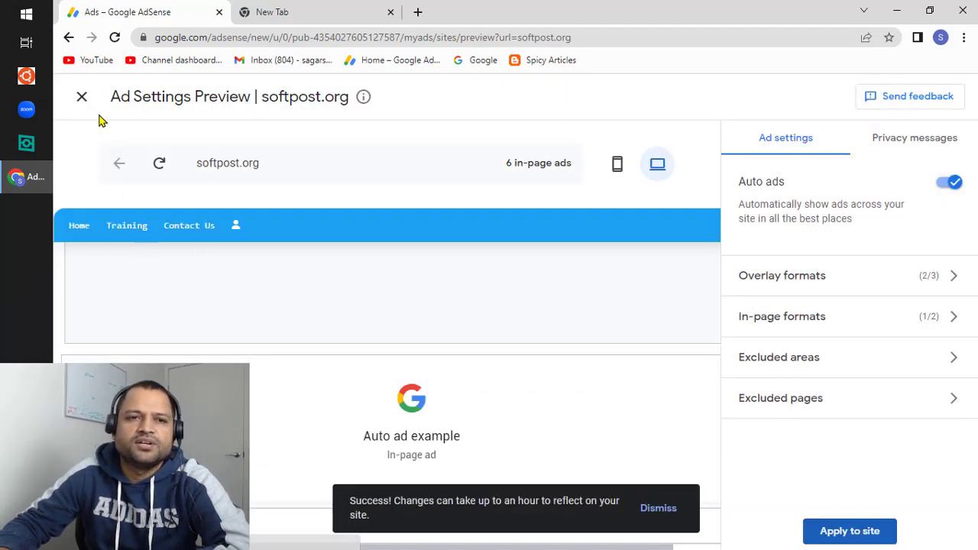
pyautogui.click(81, 96)
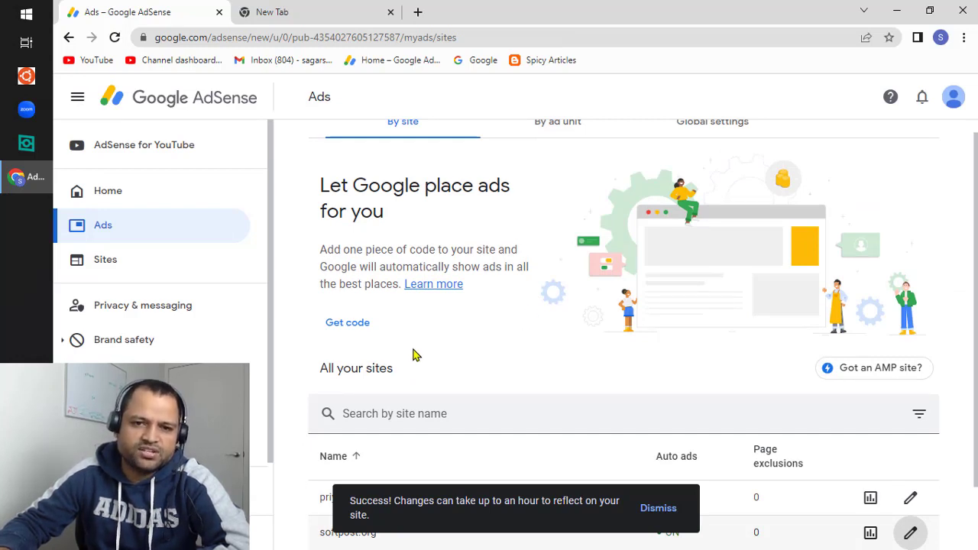
# - Review the Auto ads script snippet and the <head> placement instruction, then close the code window
pyautogui.click(347, 324)
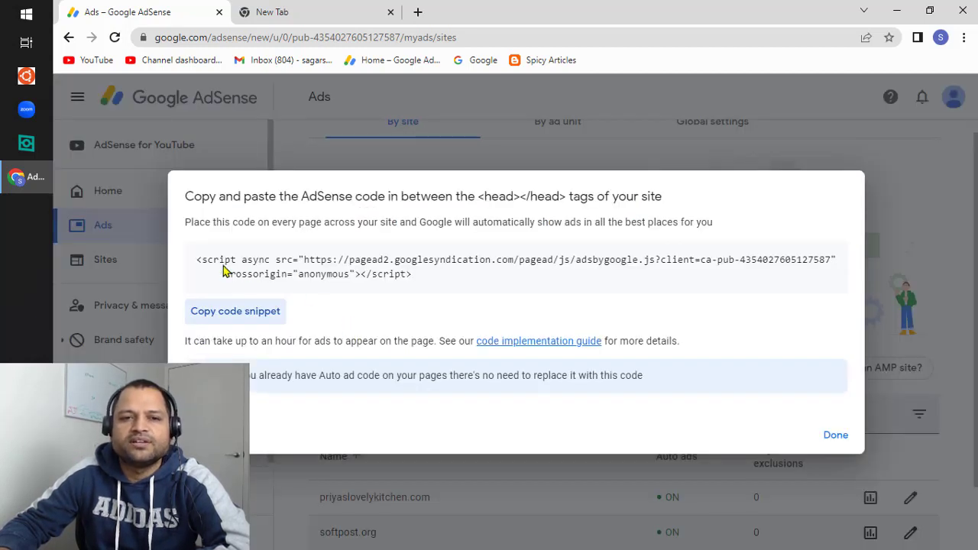
pyautogui.moveTo(198, 261); pyautogui.dragTo(419, 282)
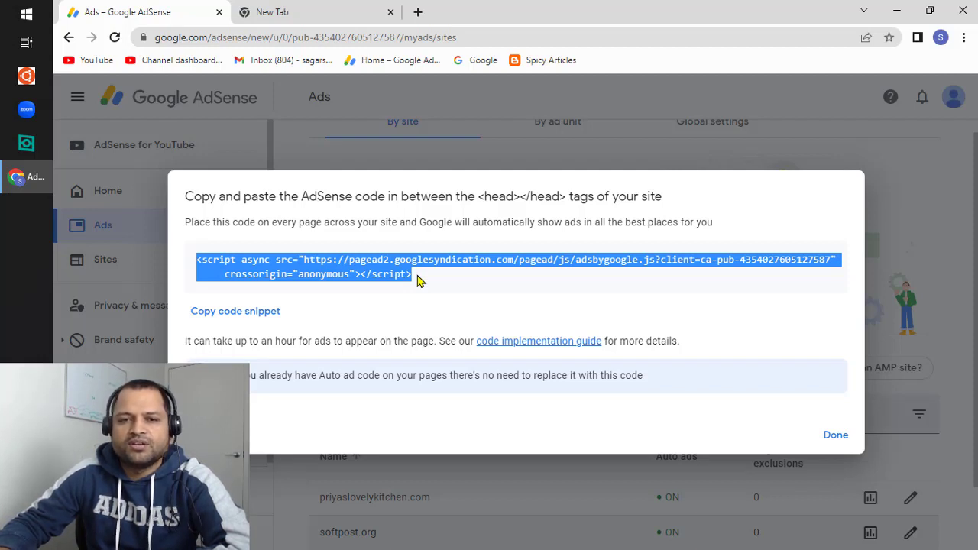
pyautogui.click(417, 281)
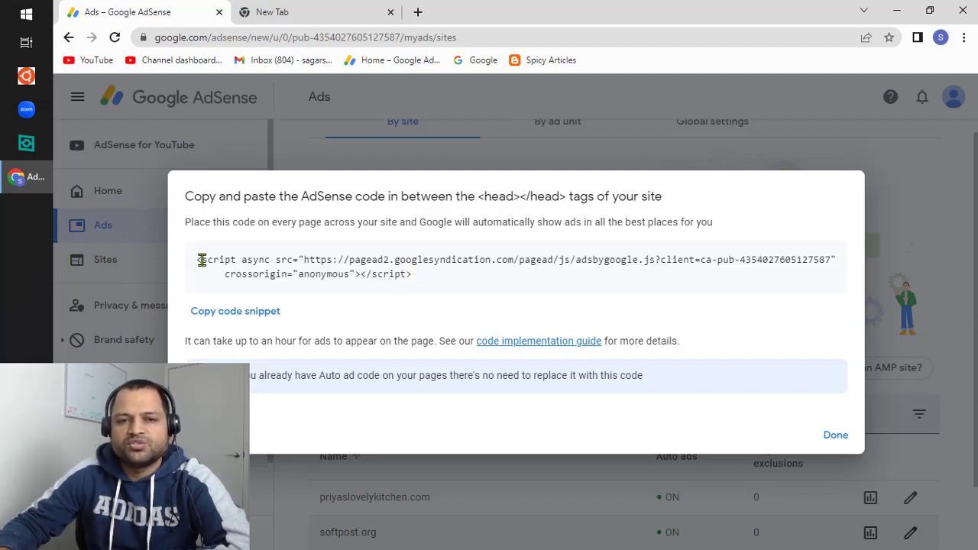
pyautogui.moveTo(198, 260); pyautogui.dragTo(446, 285)
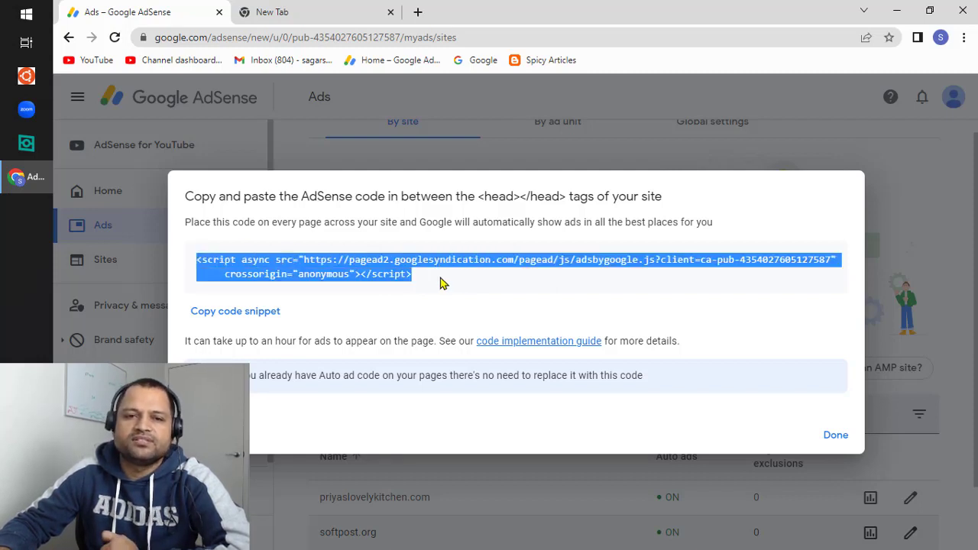
pyautogui.click(234, 255)
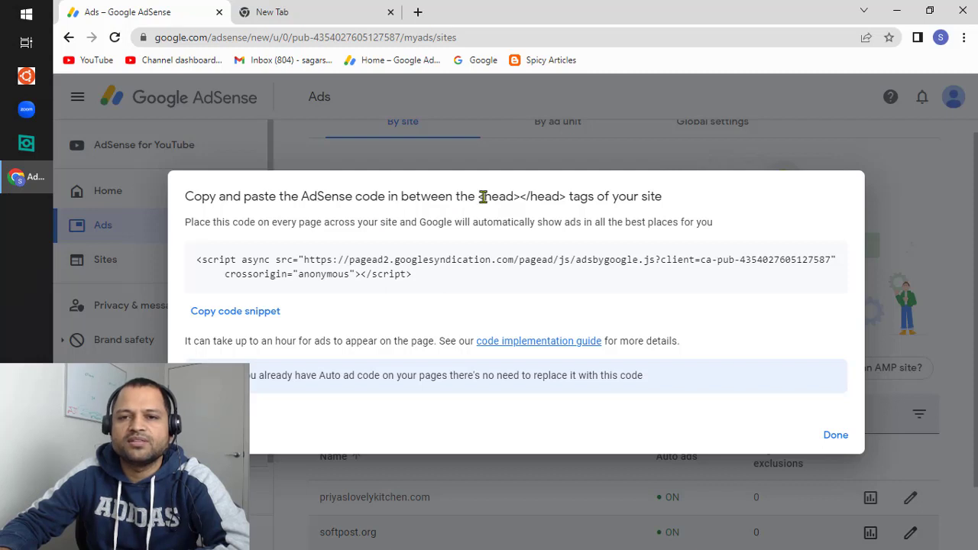
pyautogui.moveTo(485, 196); pyautogui.dragTo(726, 210)
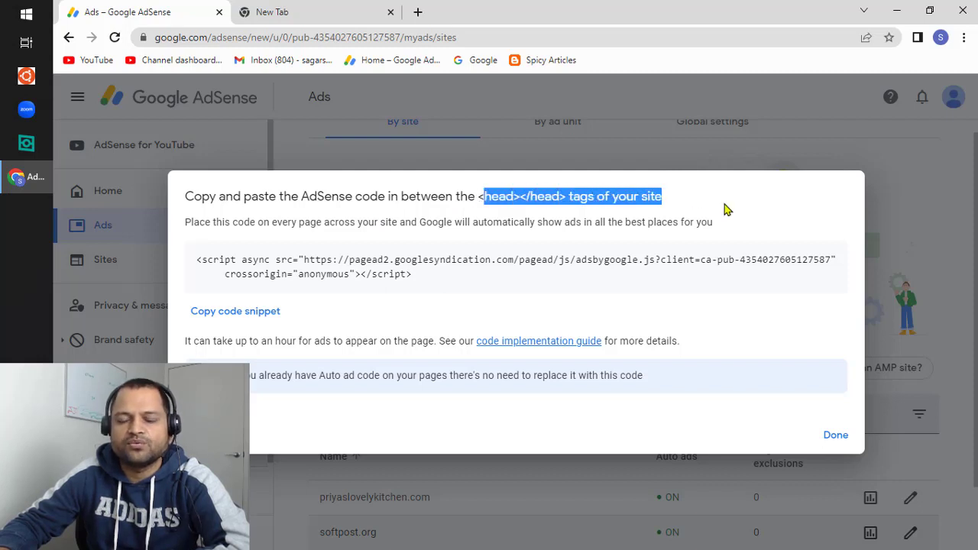
pyautogui.click(835, 435)
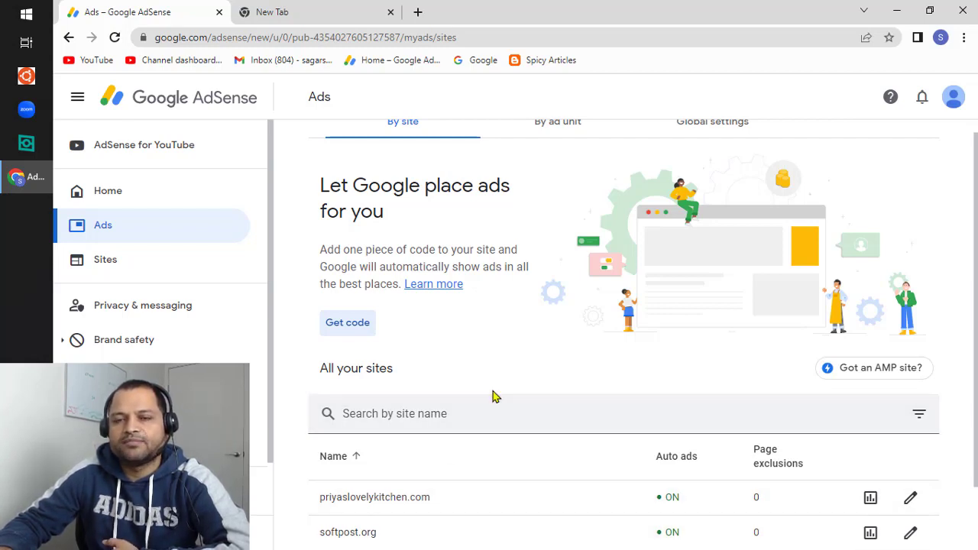
# - Switch the Ads page to the By ad unit view to see Display, In-feed, In-article and Multiplex options
pyautogui.scroll(1, 493, 396)
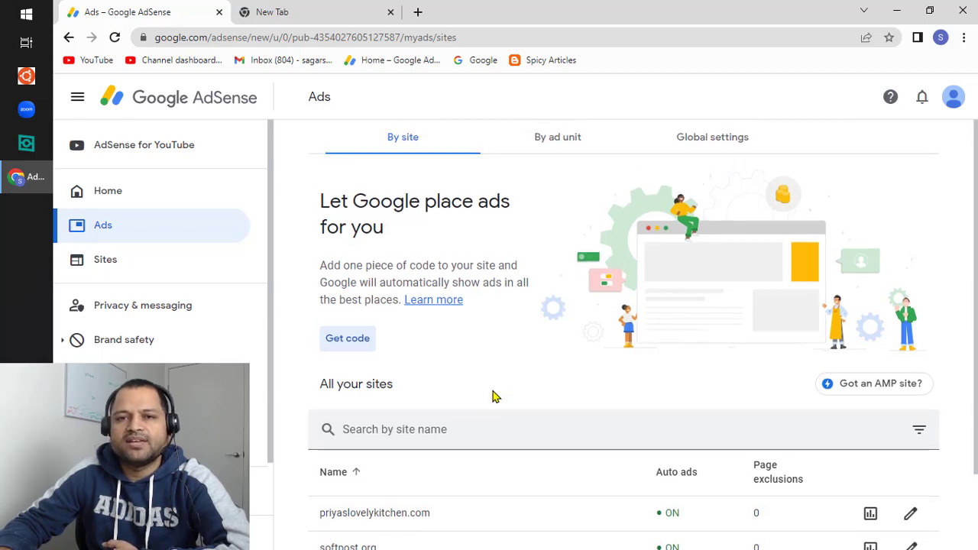
pyautogui.click(567, 150)
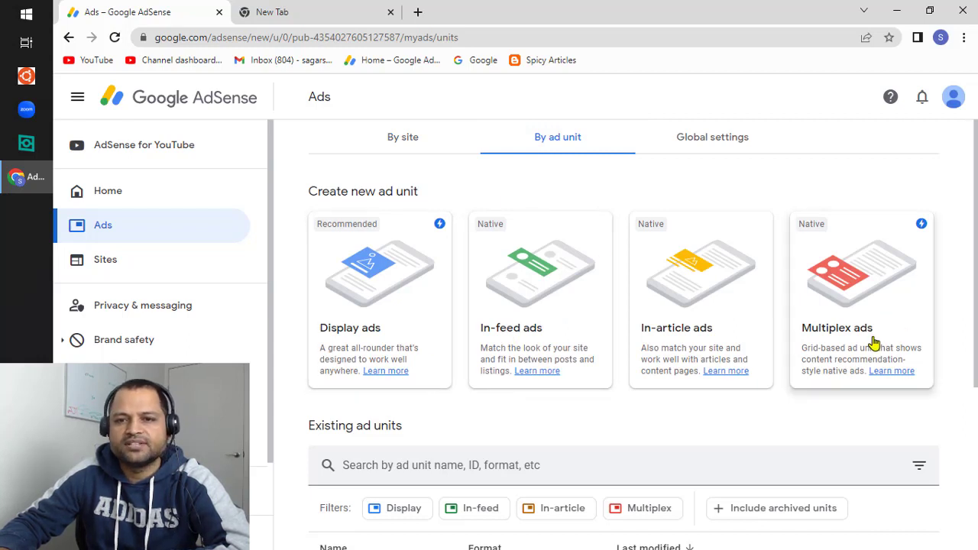
pyautogui.scroll(-1, 705, 406)
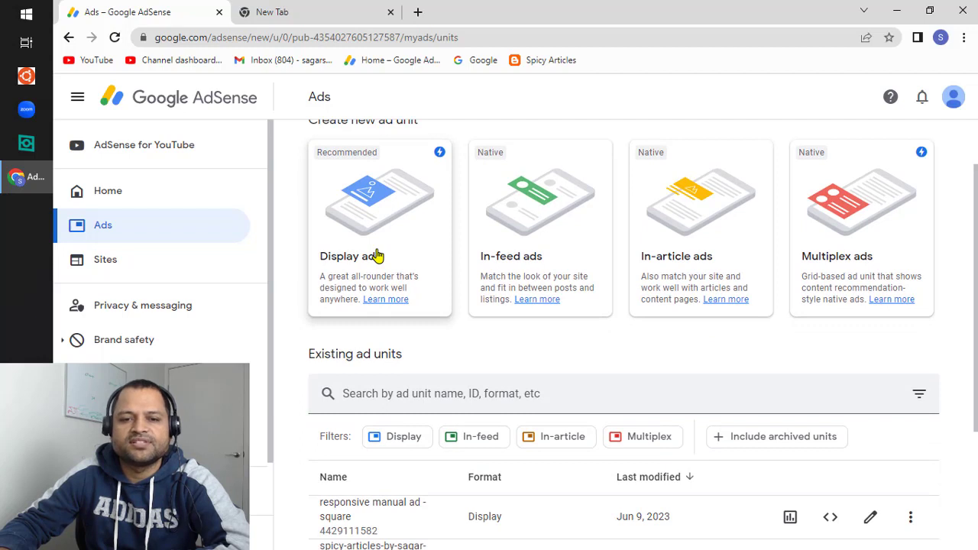
pyautogui.click(377, 256)
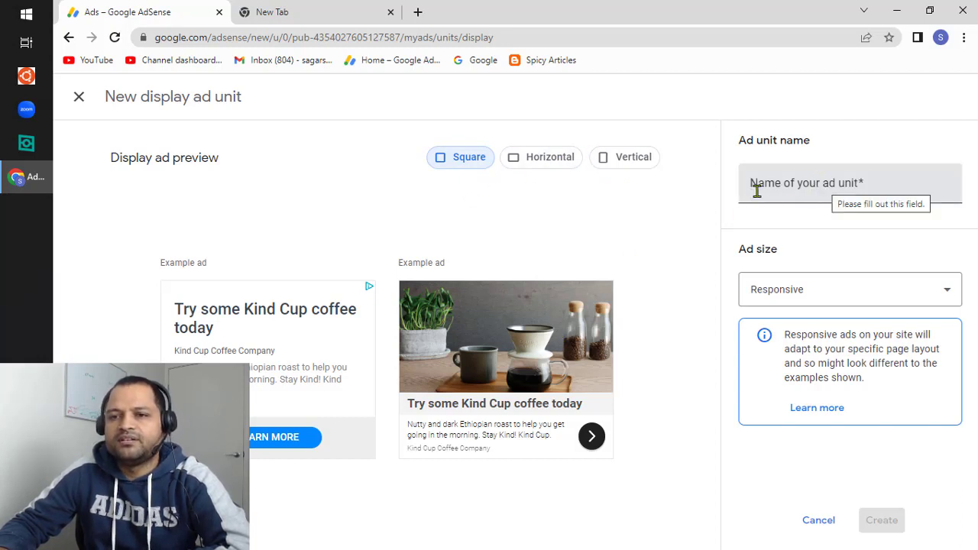
pyautogui.click(945, 292)
pyautogui.click(945, 299)
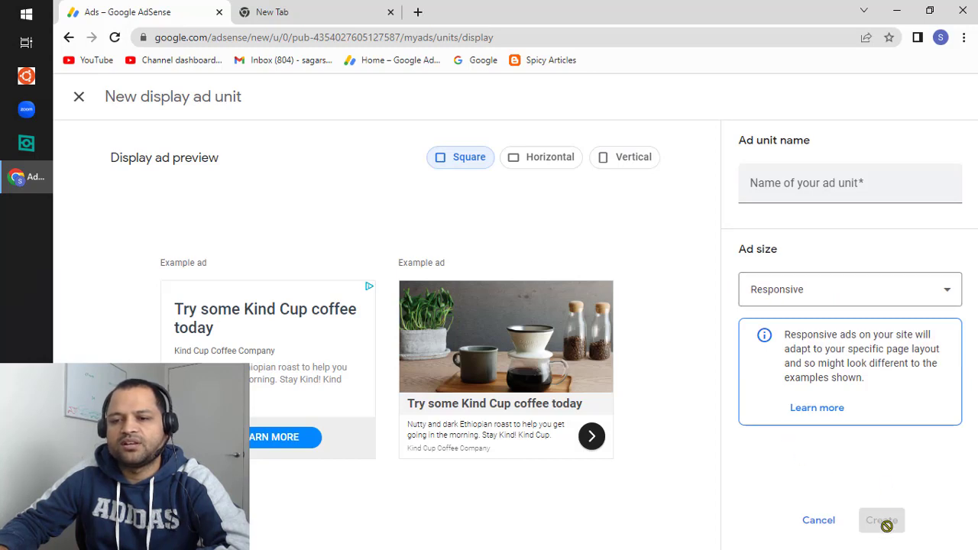
pyautogui.click(823, 524)
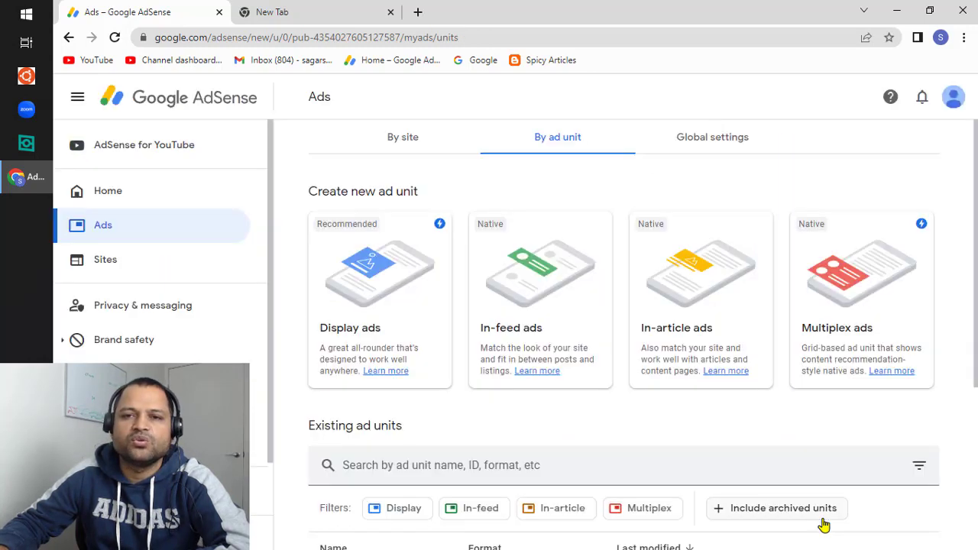
# - Get the code for the 'responsive manual ad - square' unit from Existing ad units
pyautogui.scroll(-1, 690, 451)
pyautogui.scroll(-2, 690, 451)
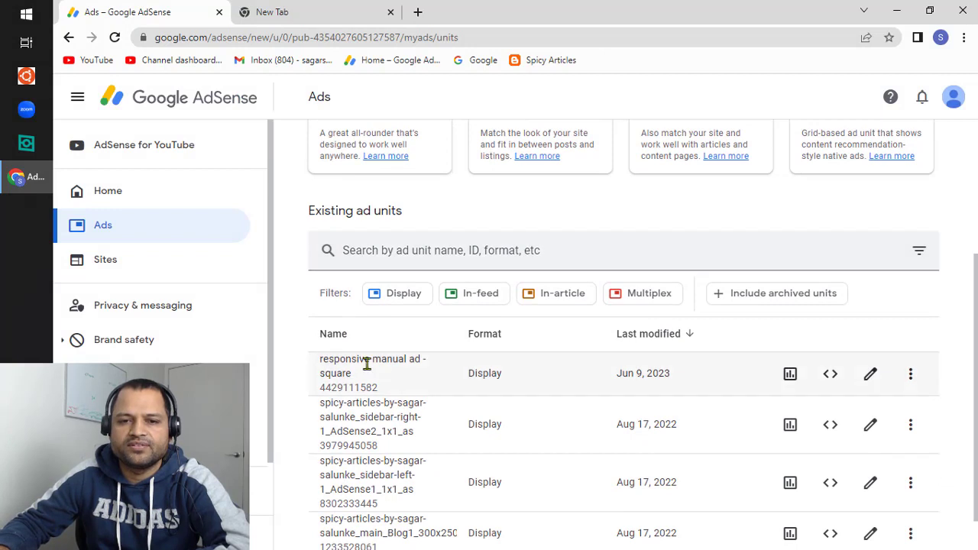
pyautogui.click(829, 376)
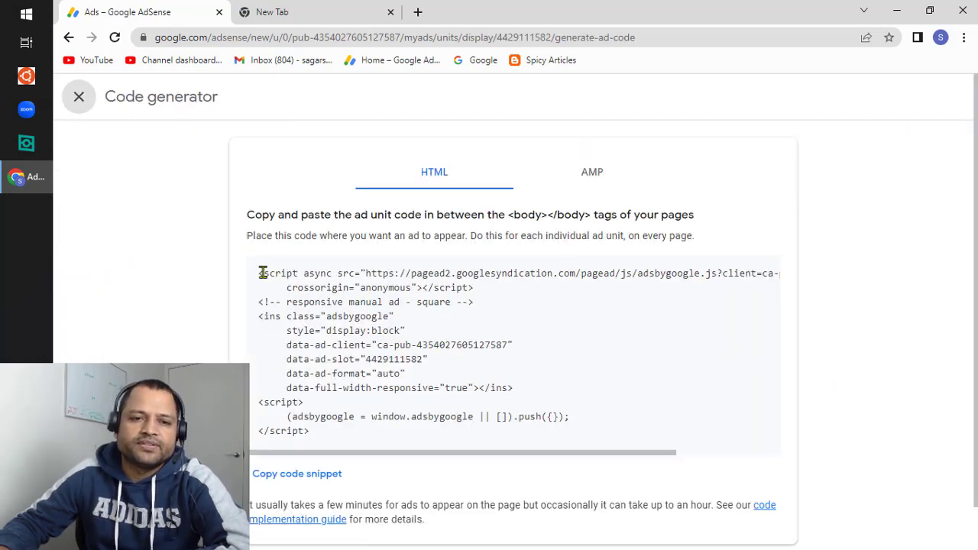
pyautogui.moveTo(260, 273); pyautogui.dragTo(460, 434)
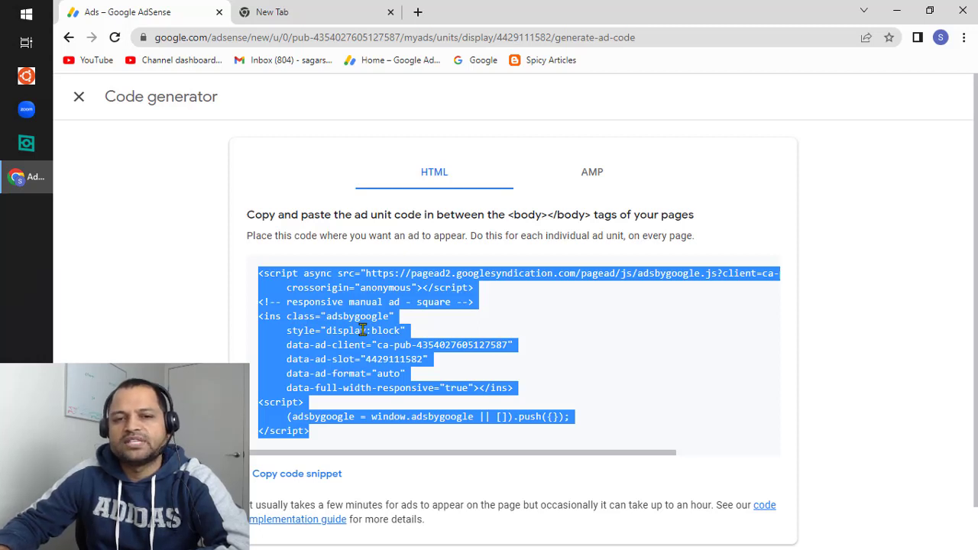
pyautogui.click(426, 332)
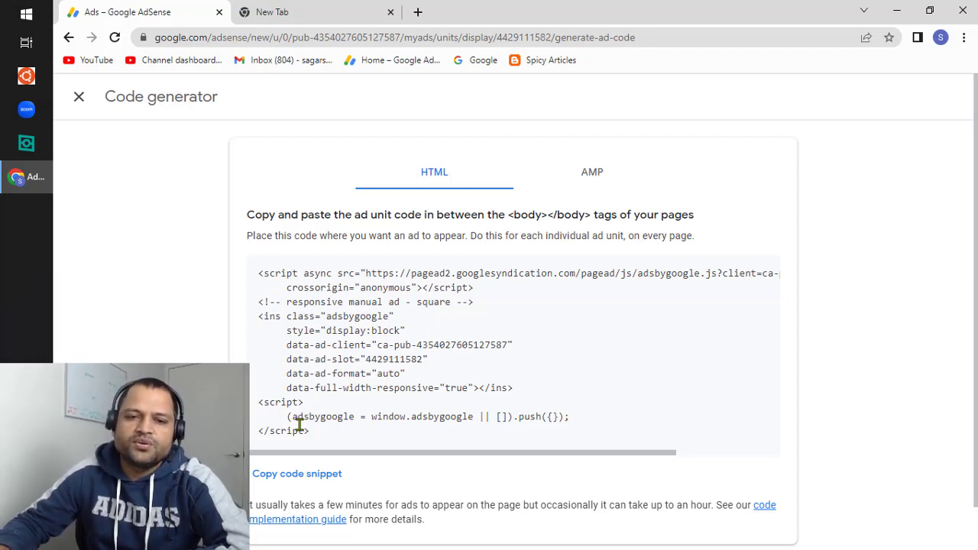
pyautogui.moveTo(314, 432); pyautogui.dragTo(256, 282)
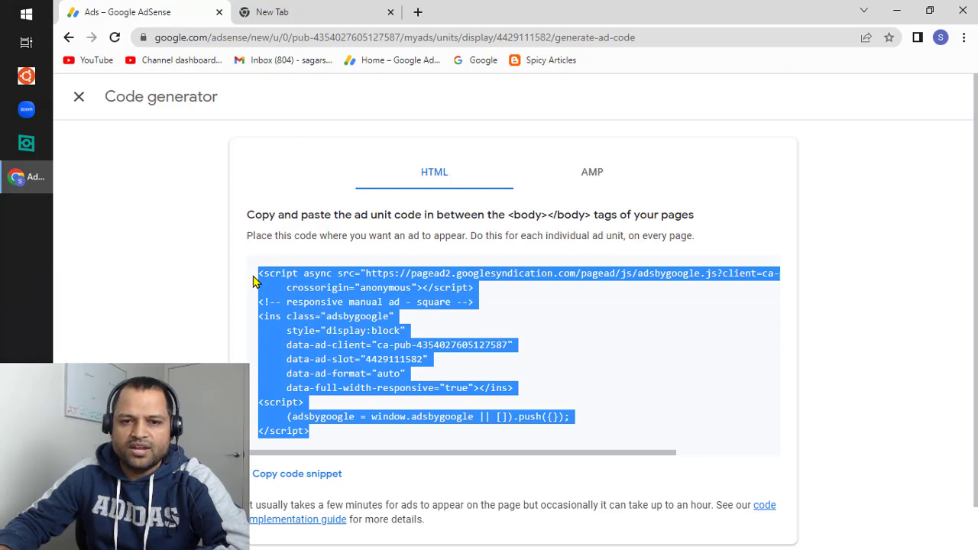
pyautogui.click(292, 288)
pyautogui.moveTo(474, 289); pyautogui.dragTo(236, 273)
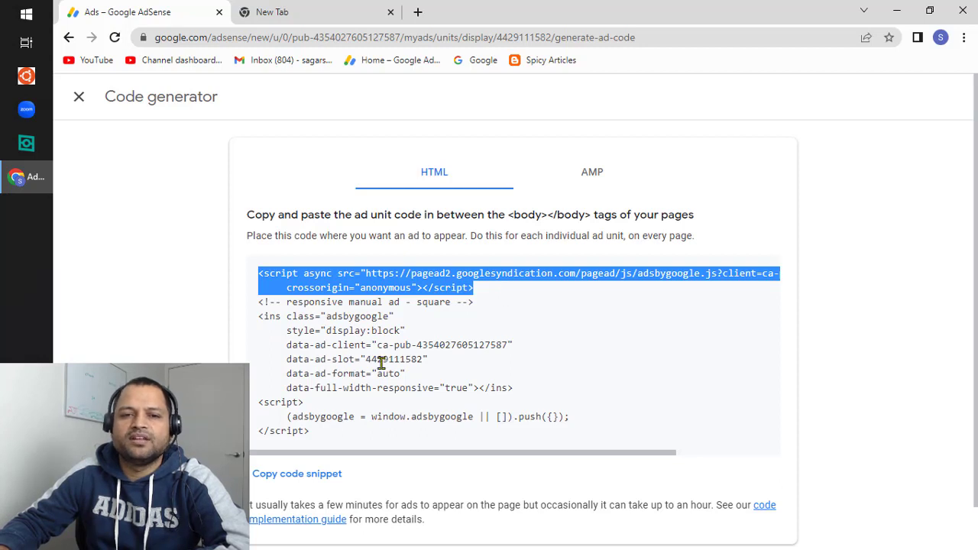
pyautogui.click(265, 331)
pyautogui.moveTo(259, 317); pyautogui.dragTo(405, 409)
pyautogui.click(395, 414)
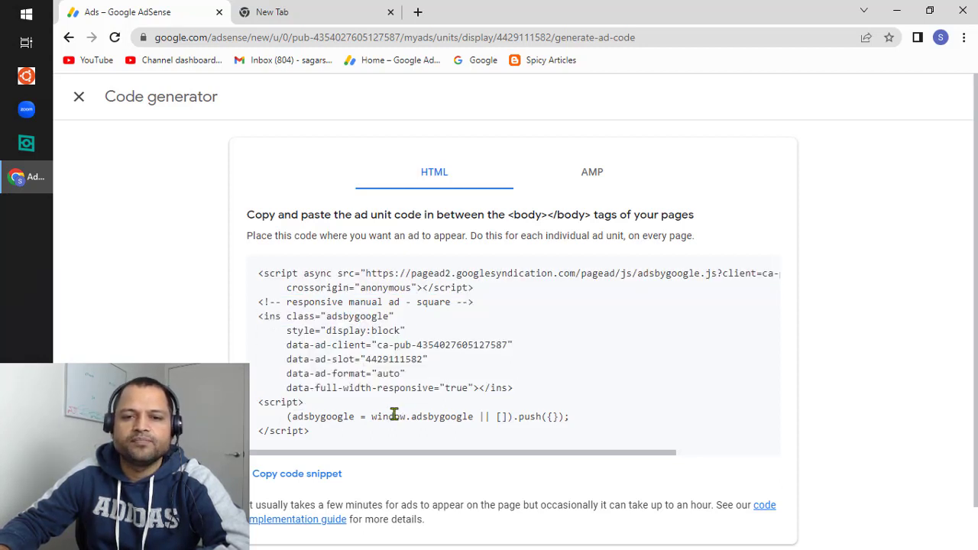
pyautogui.moveTo(283, 417); pyautogui.dragTo(596, 425)
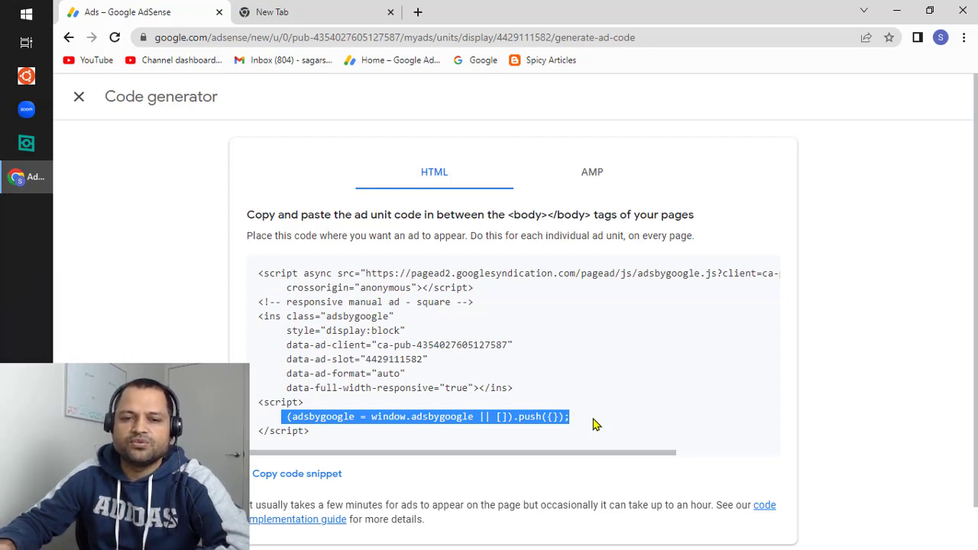
pyautogui.click(527, 356)
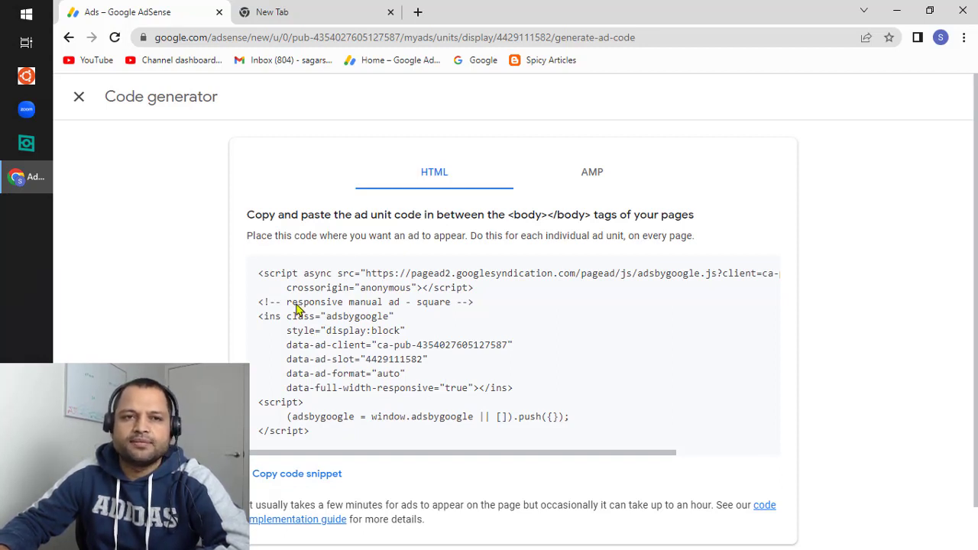
# - Close the Code generator and return to the By site list of sites
pyautogui.click(86, 103)
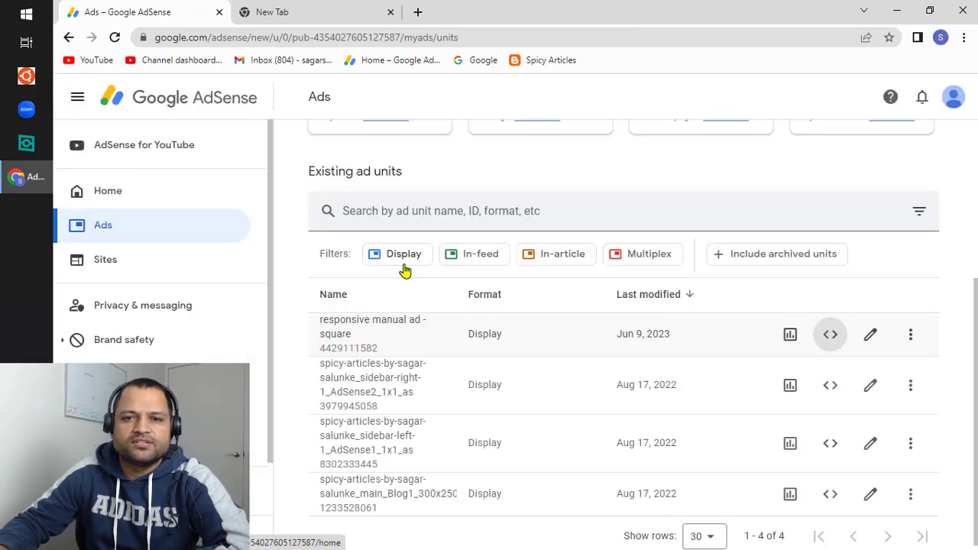
pyautogui.scroll(1, 479, 355)
pyautogui.scroll(1, 480, 354)
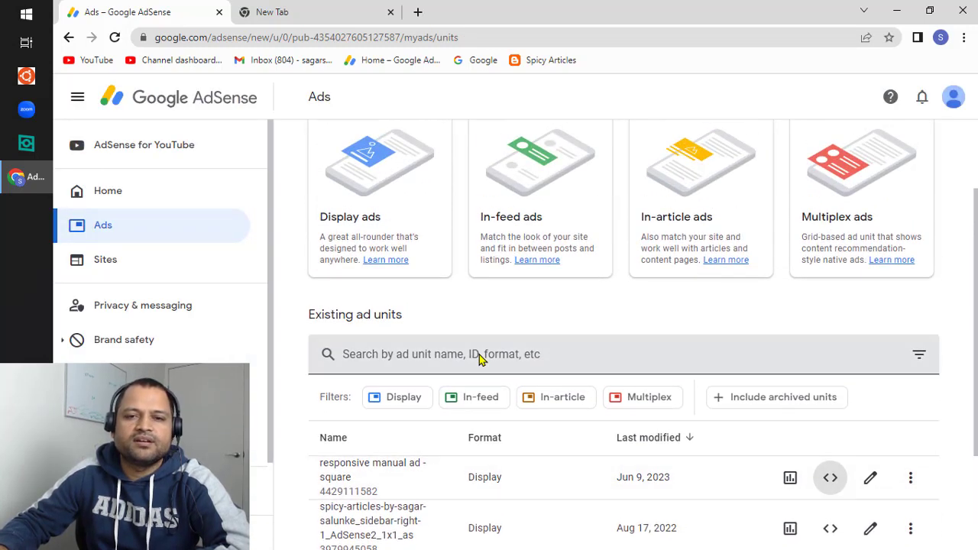
pyautogui.scroll(1, 479, 354)
pyautogui.scroll(1, 479, 354)
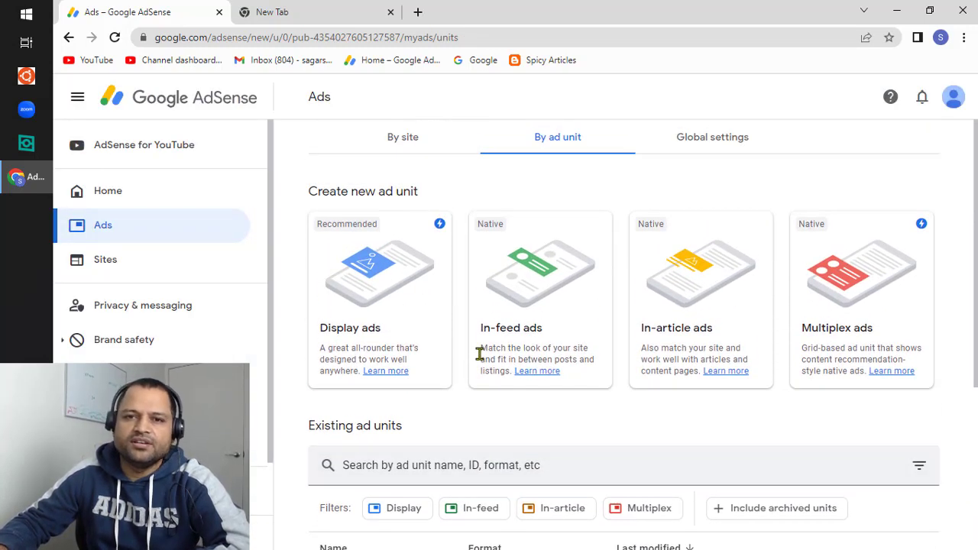
pyautogui.click(394, 135)
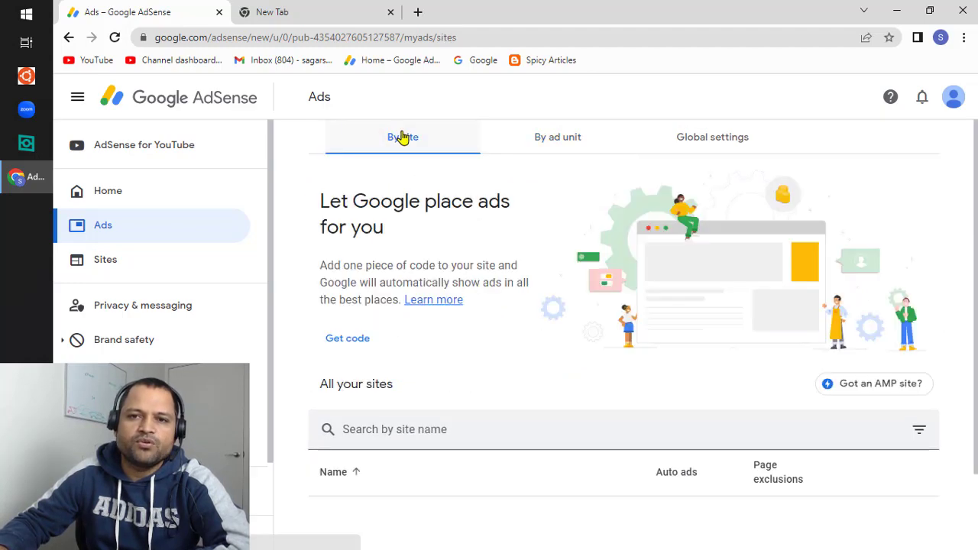